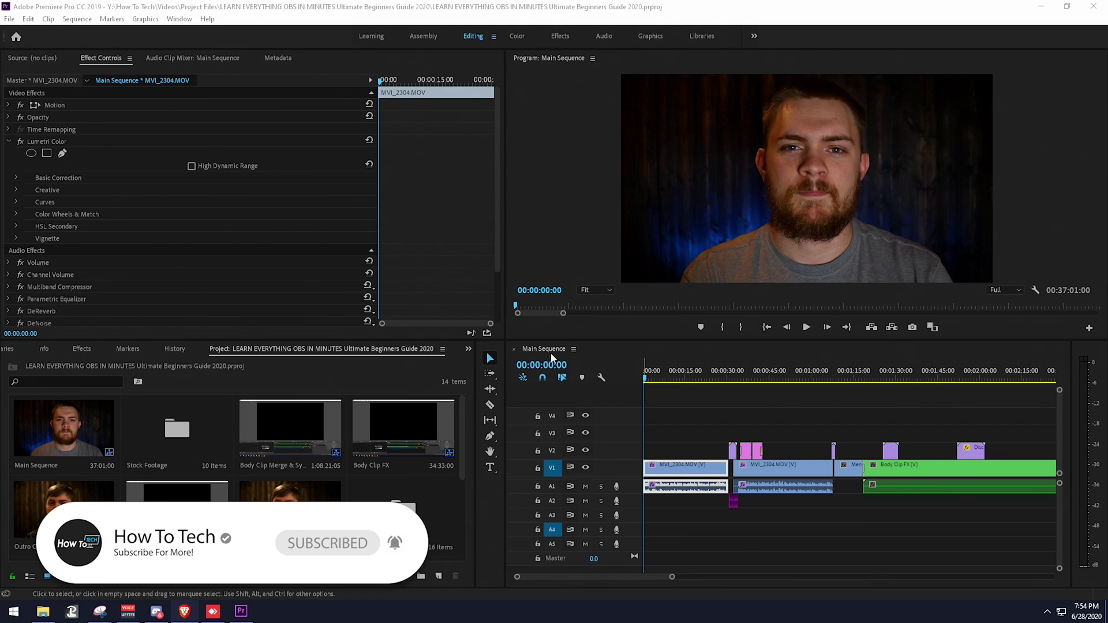
Zoom the timeline out and place the Main Sequence playhead at 00:00:16:26
left_click(655, 378)
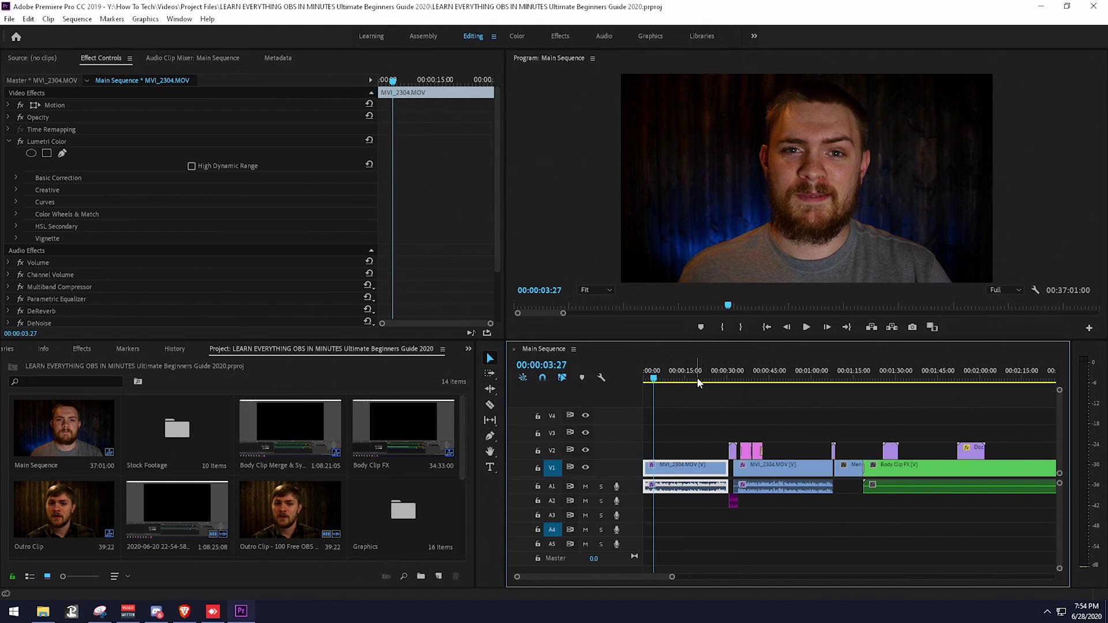
left_click_drag(673, 576, 641, 577)
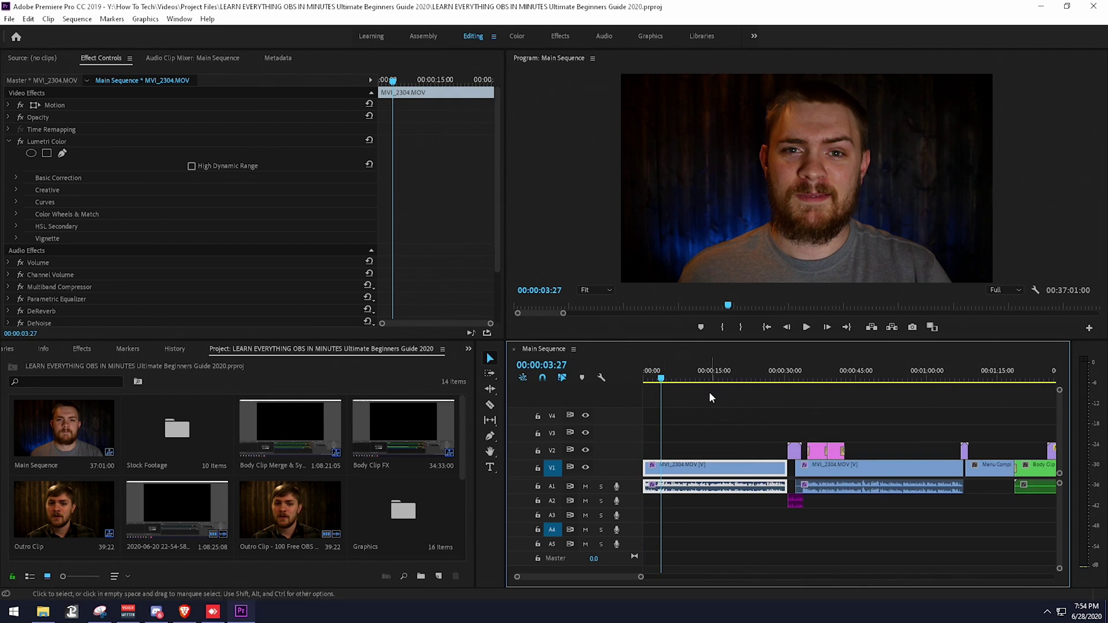
left_click(723, 377)
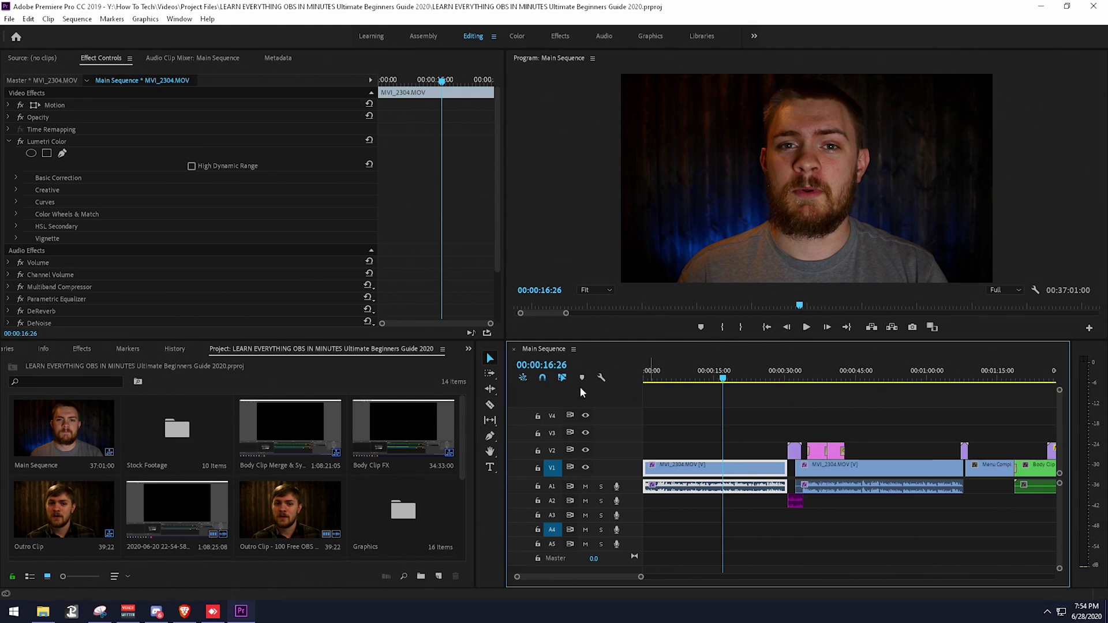
Open Export Media settings for Main Sequence, keep H.264 format, and show the preset list
left_click(9, 19)
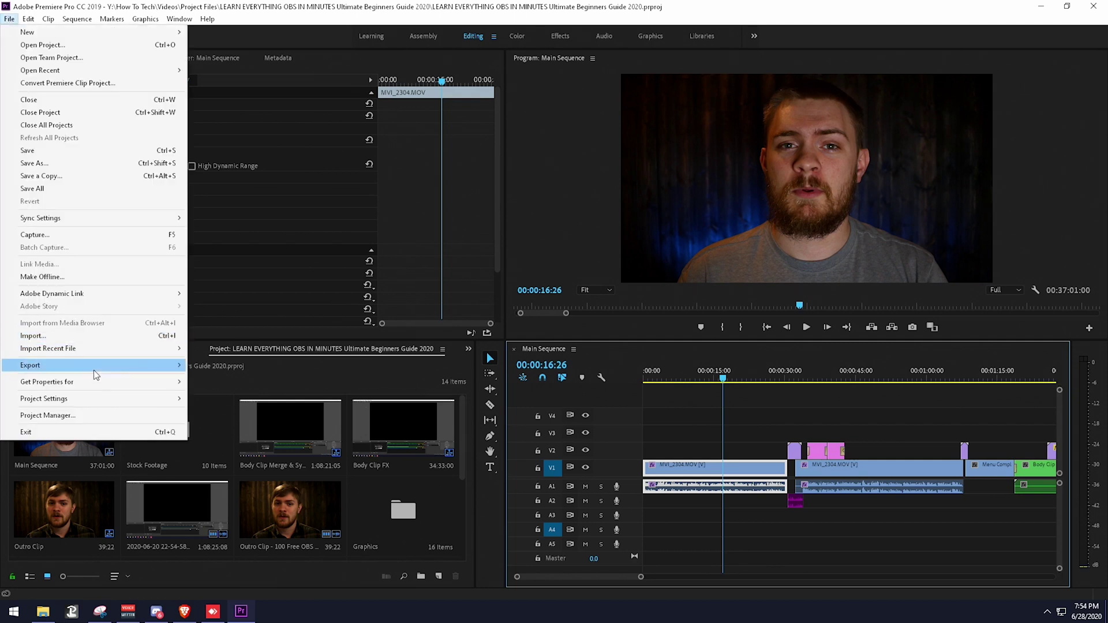
mouse_move(95, 370)
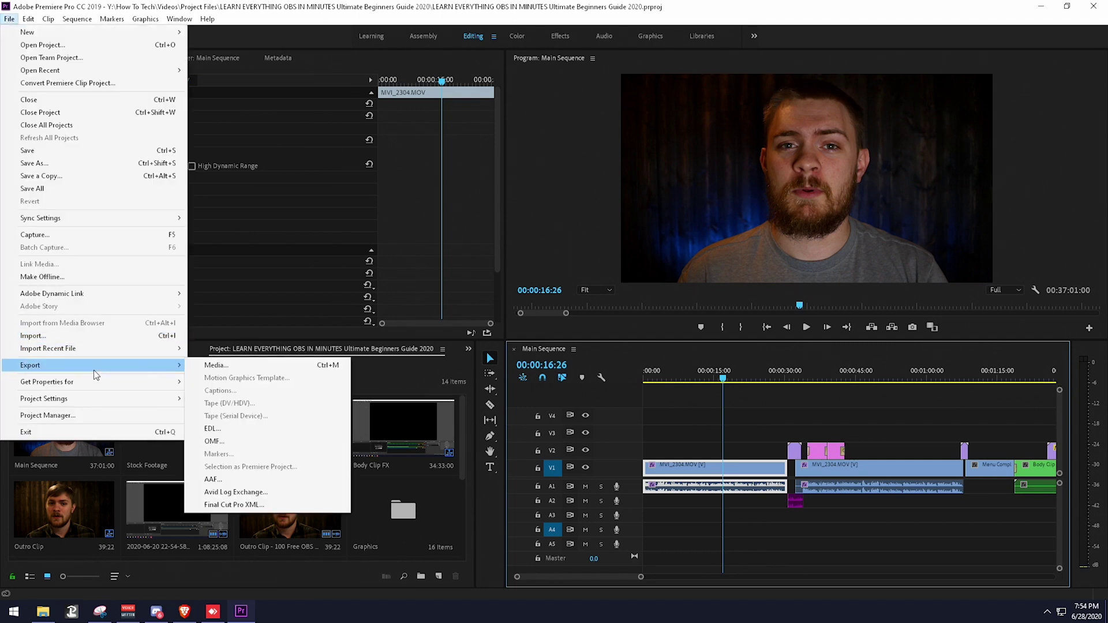
left_click(249, 374)
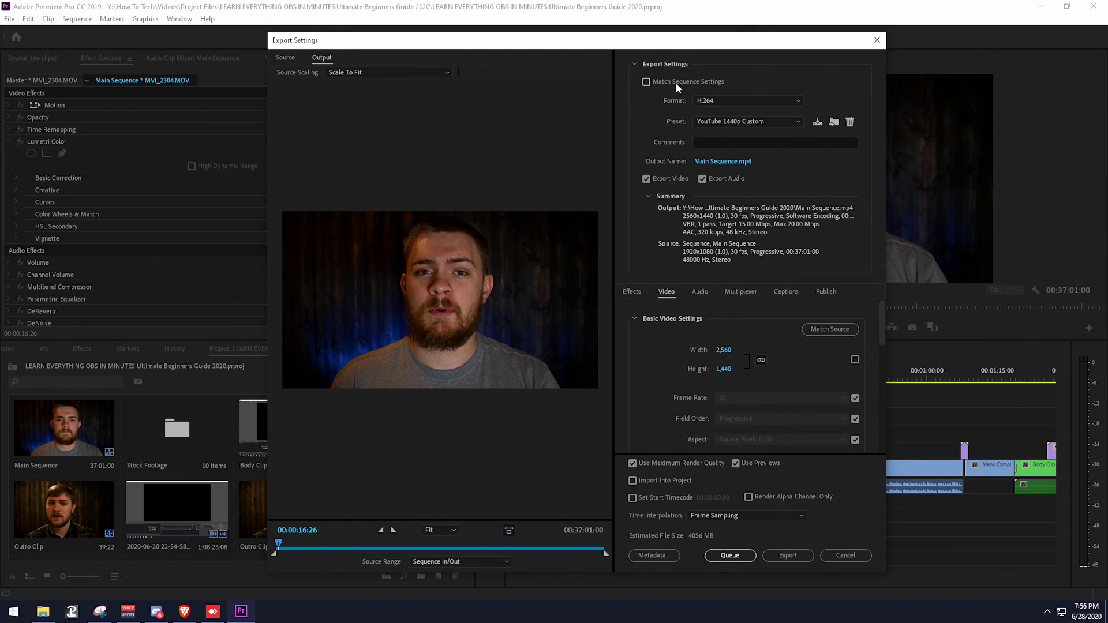
left_click(717, 103)
left_click(726, 255)
left_click(786, 123)
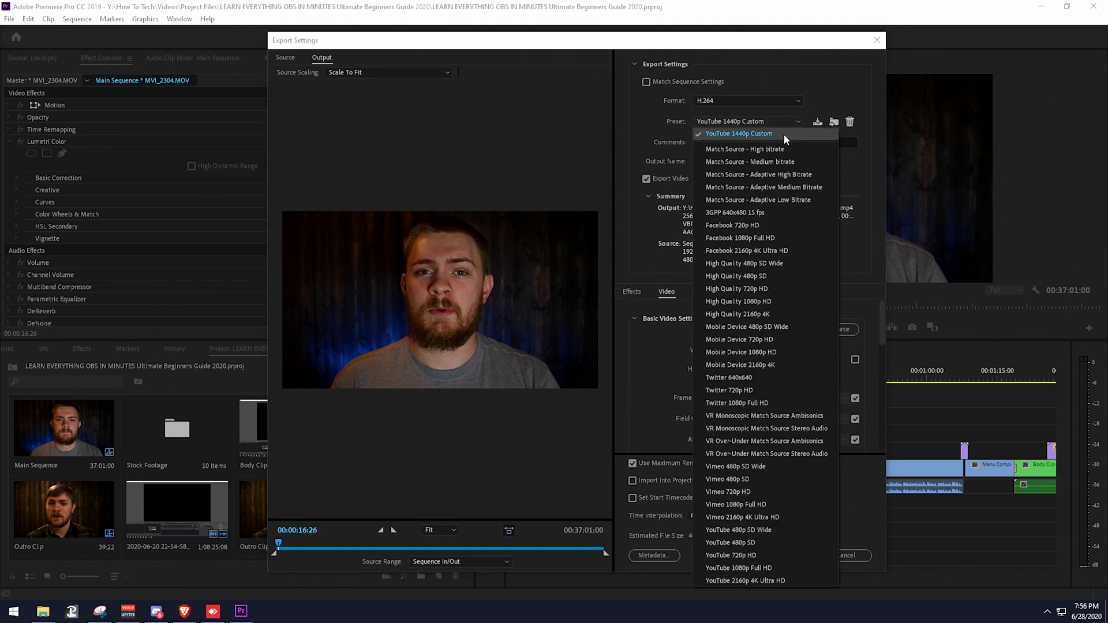
Apply the YouTube 720p HD preset and name the output file 'How To Tech Video.mp4'
left_click(761, 555)
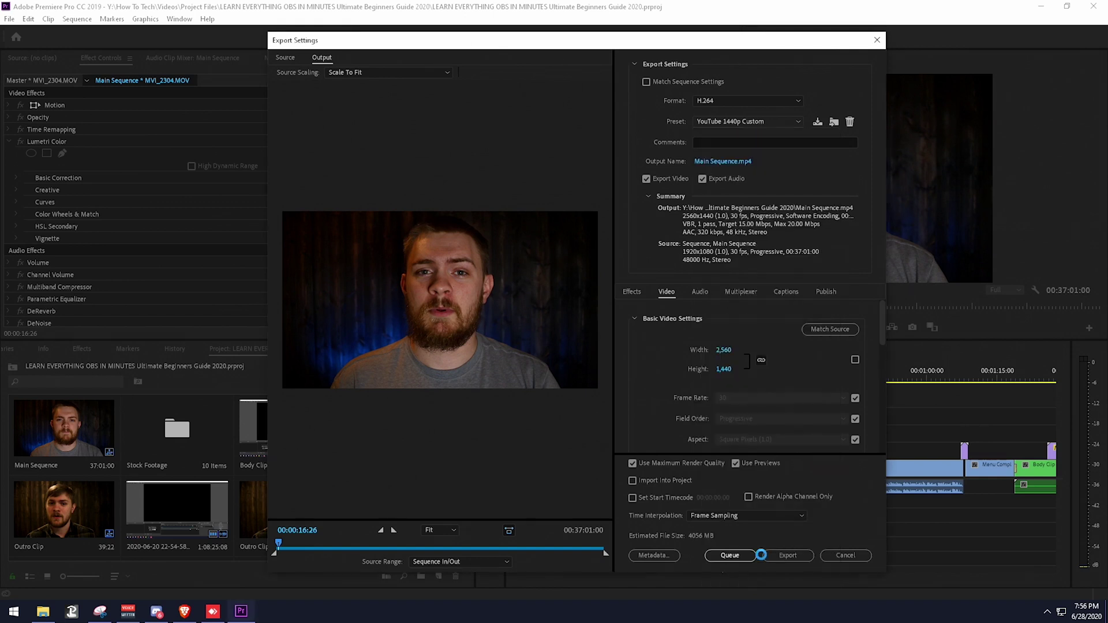
left_click(725, 162)
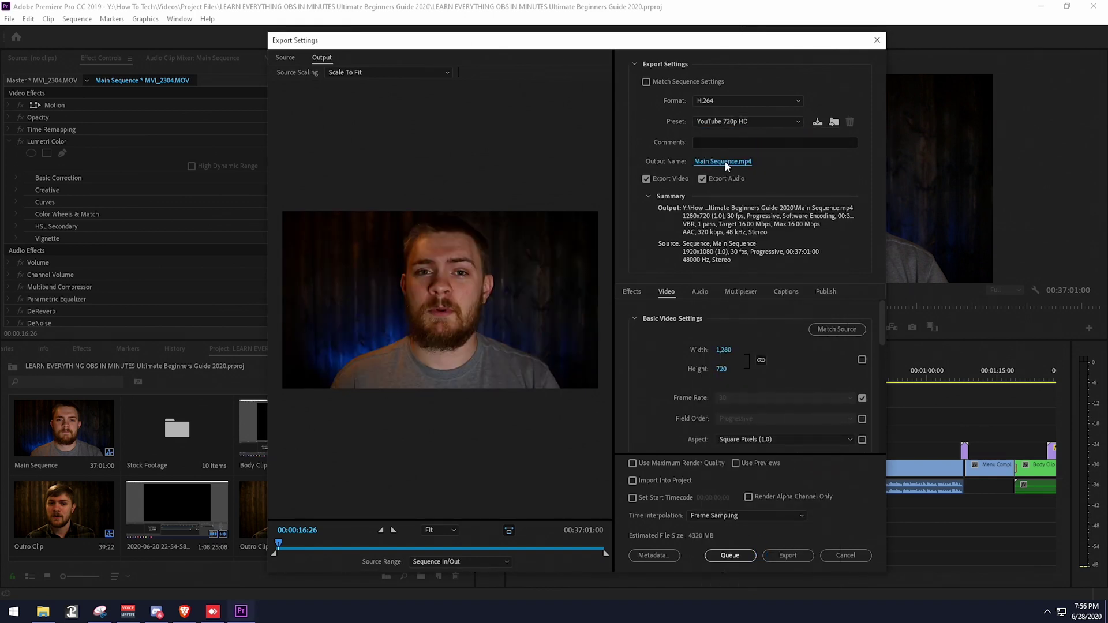
left_click(393, 394)
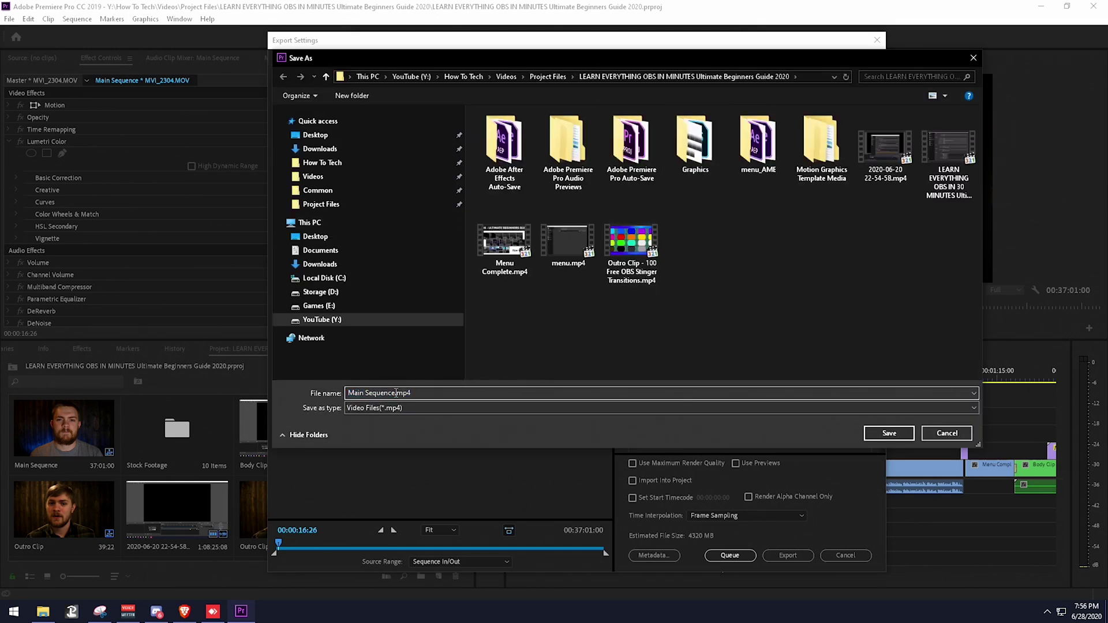
left_click_drag(397, 393, 302, 384)
type("How To Tech Video")
left_click(890, 433)
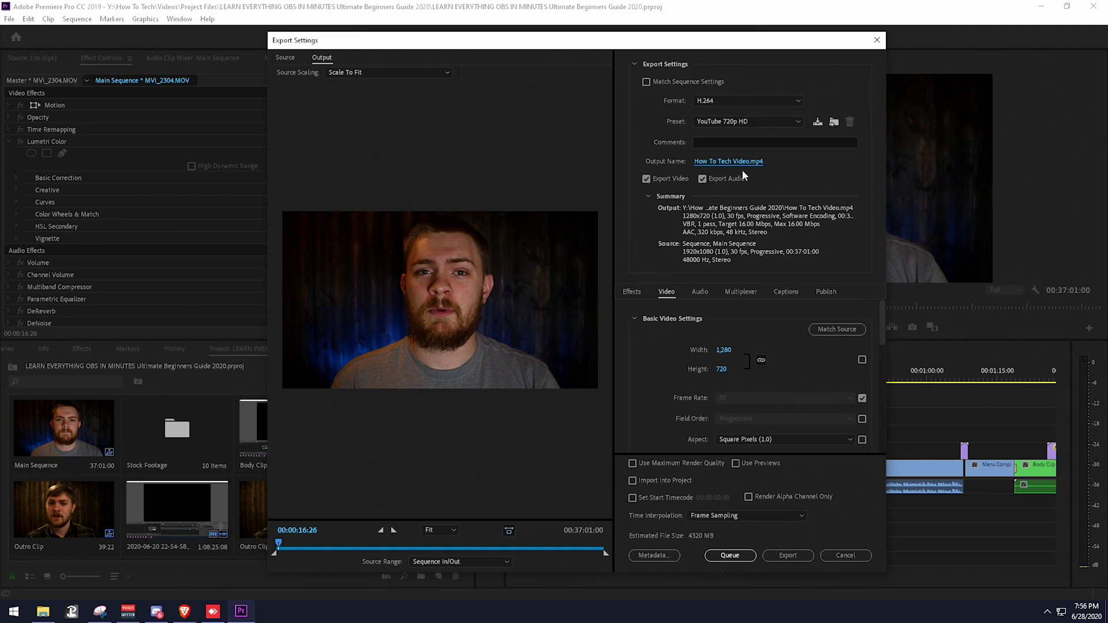
Enable Use Maximum Render Quality in the Video tab, changing the preset to Custom
left_click_drag(884, 313, 876, 444)
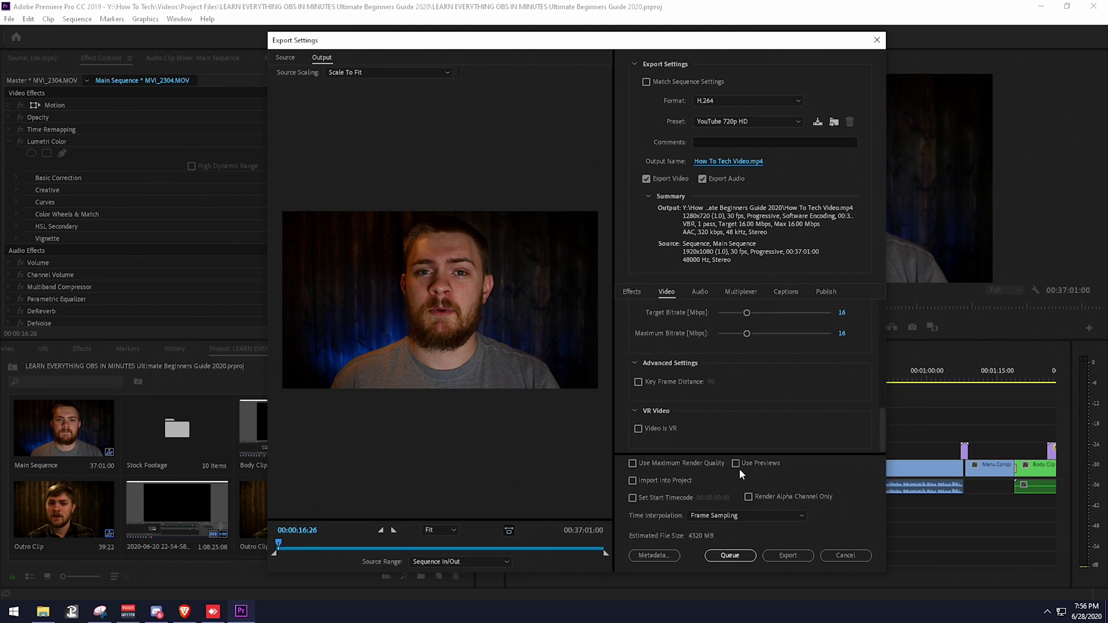
left_click(676, 464)
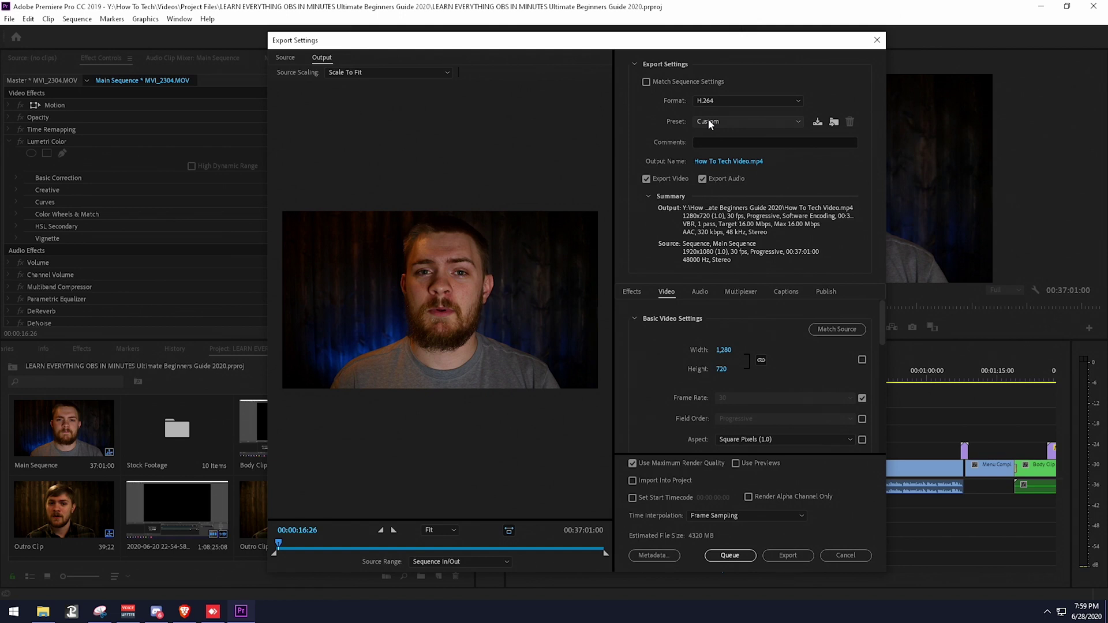
Leave the preset on Custom and bring up the '5 Reasons You're Bad at Streaming' video in Brave
left_click(709, 121)
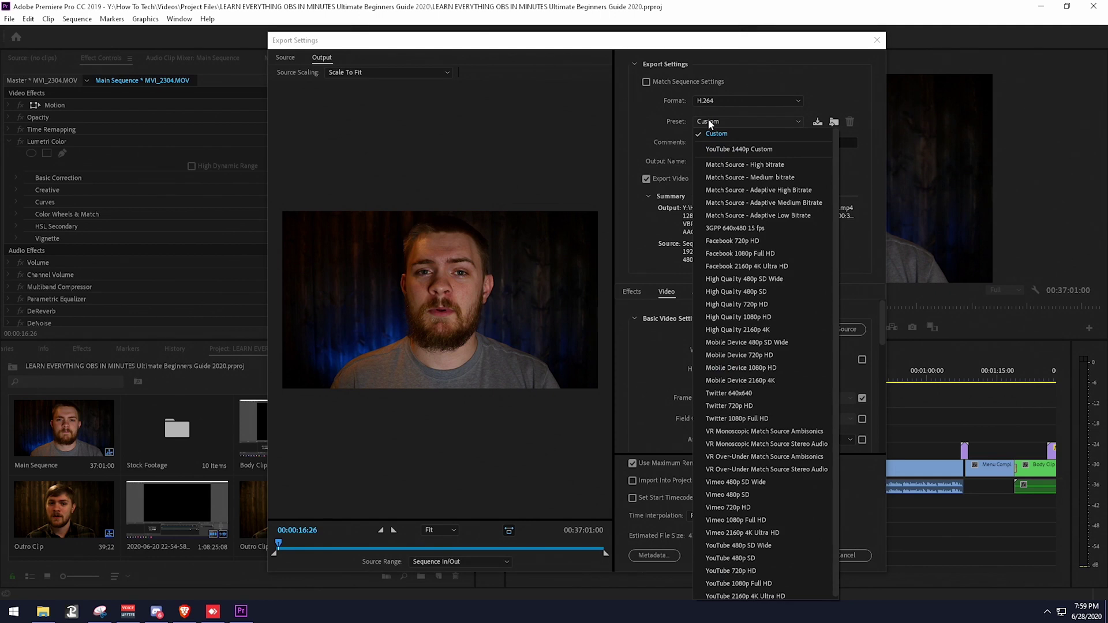
left_click(708, 120)
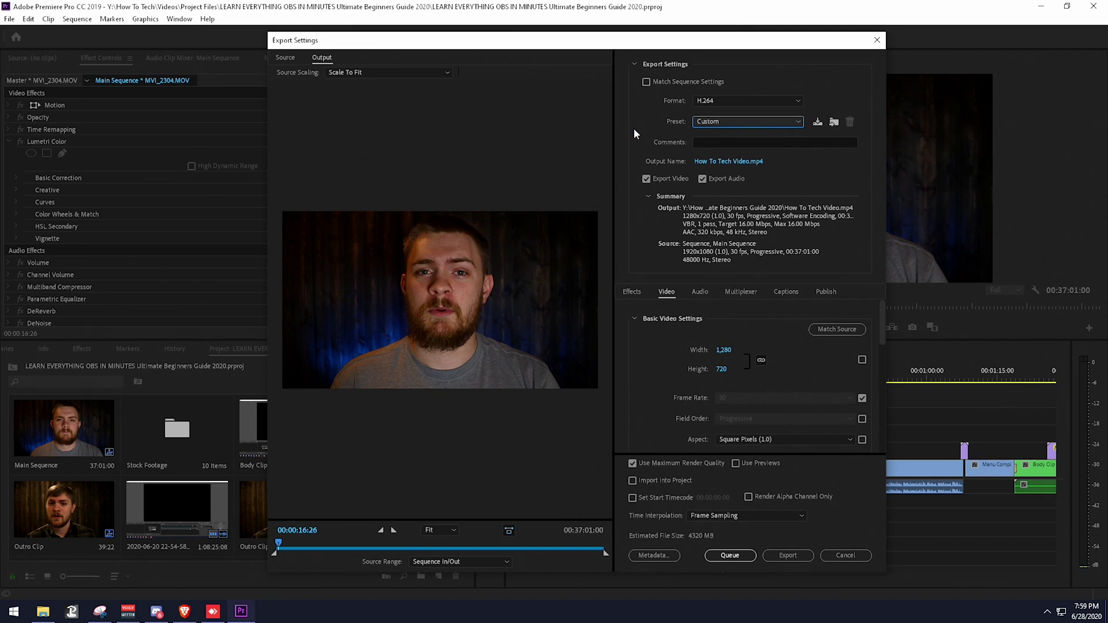
left_click(185, 611)
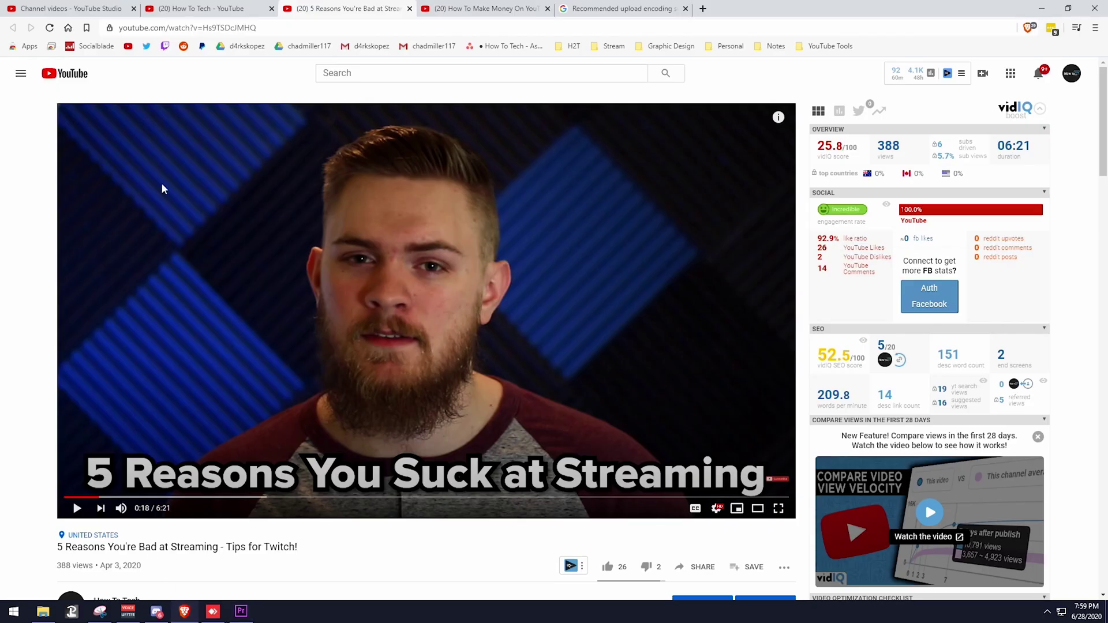
left_click(481, 5)
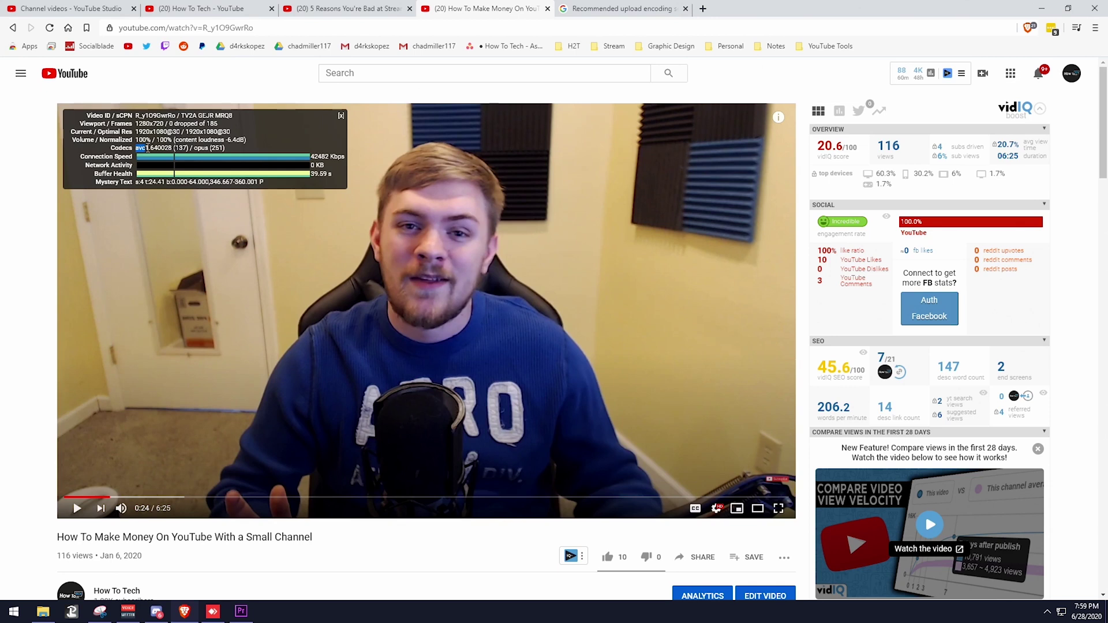
left_click(341, 116)
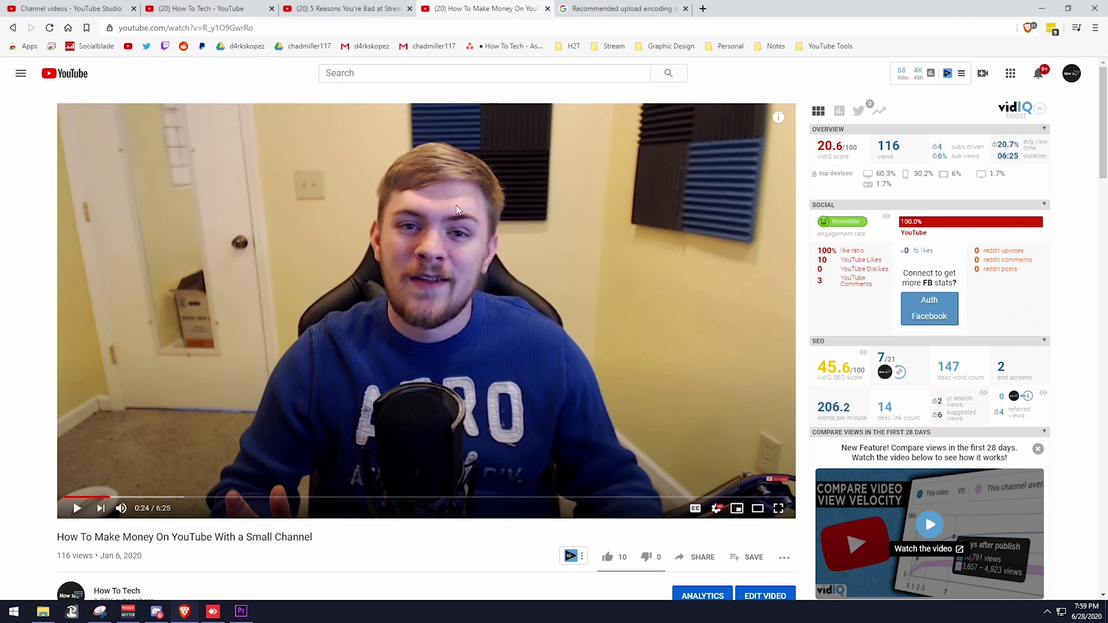
right_click(425, 209)
left_click(481, 367)
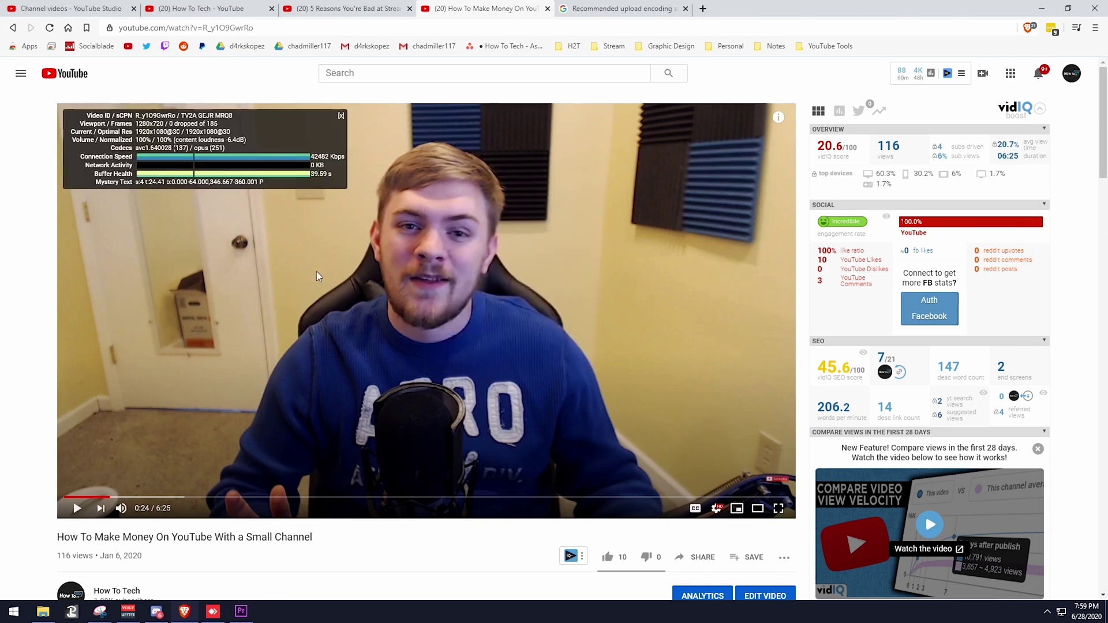
left_click_drag(136, 148, 147, 148)
left_click(323, 8)
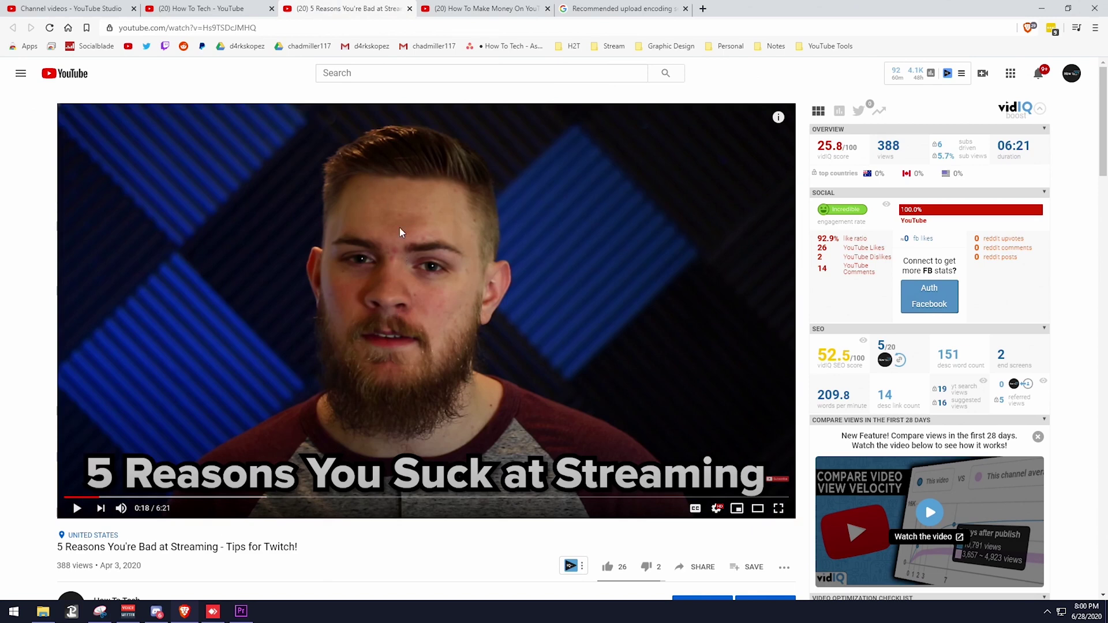
Check the video's Stats for nerds showing 2560x1440, then go back to Premiere Pro
right_click(423, 254)
left_click(489, 410)
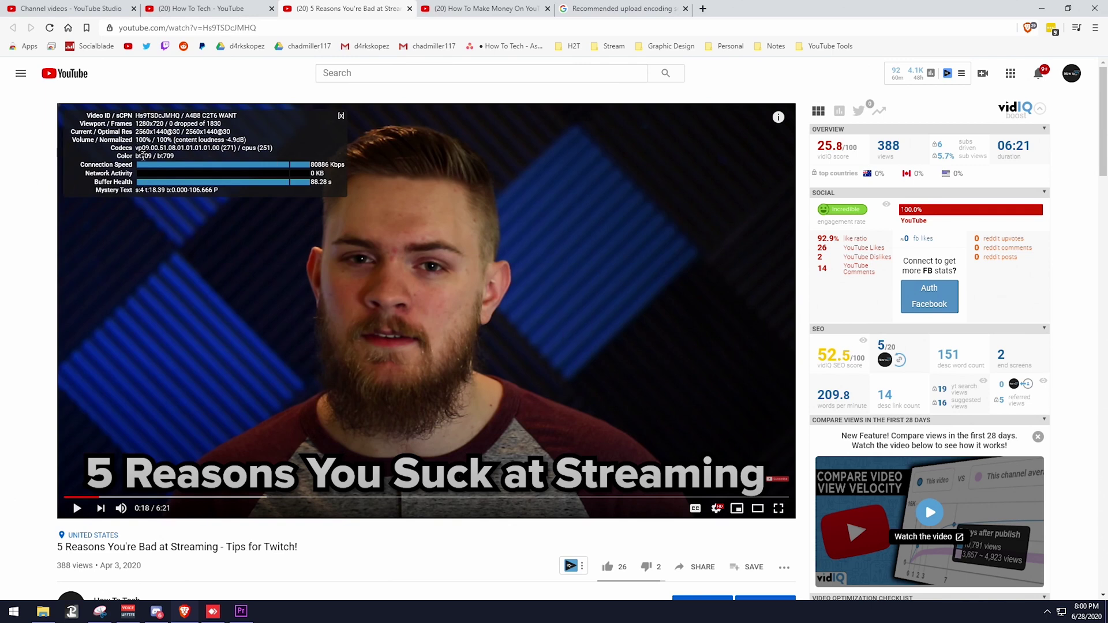
left_click(343, 115)
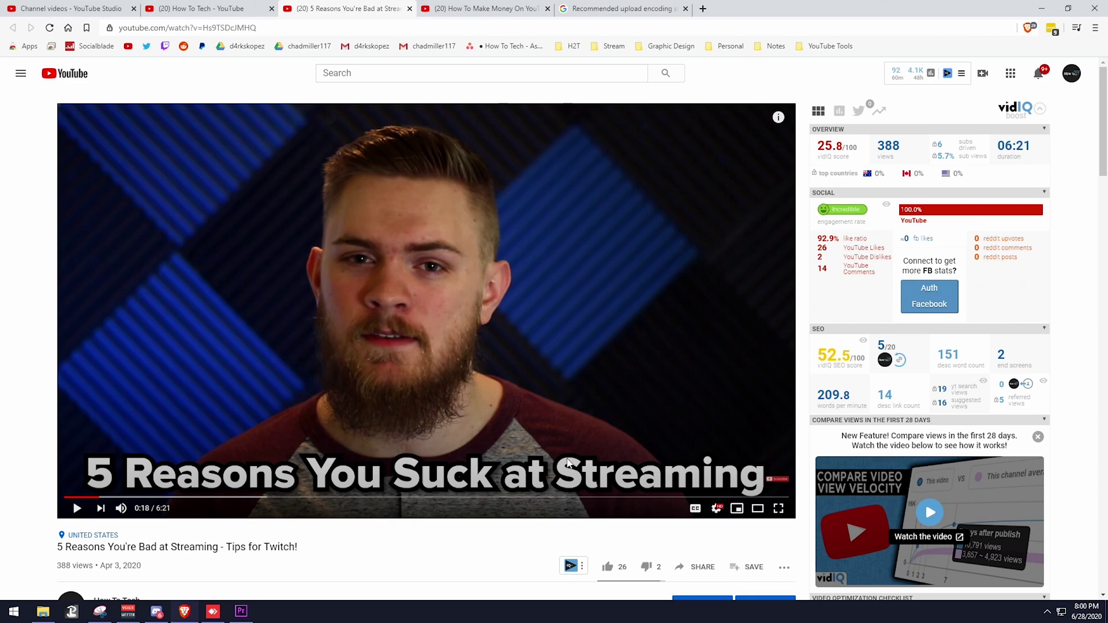
left_click(242, 613)
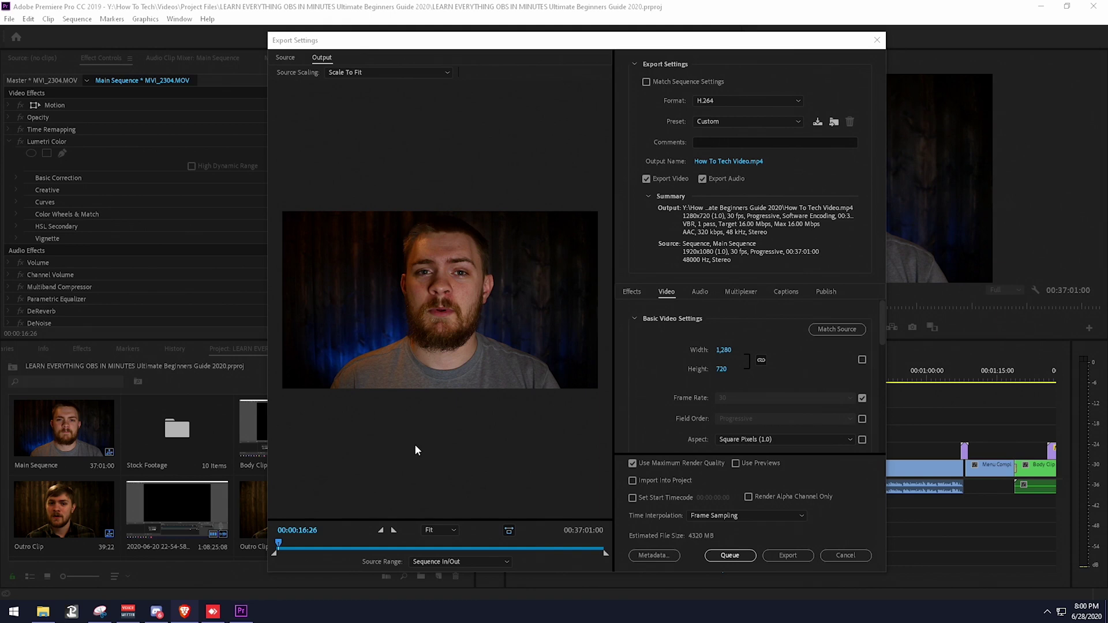
Apply the YouTube 2160p 4K Ultra HD preset for a 3840x2160 output
left_click(739, 122)
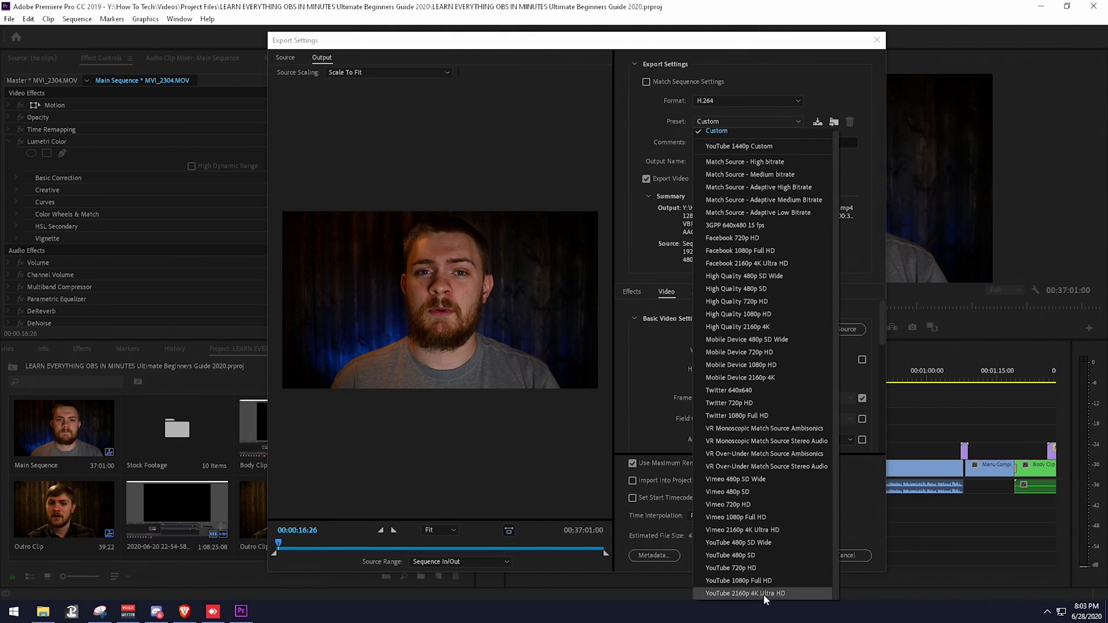
left_click(763, 594)
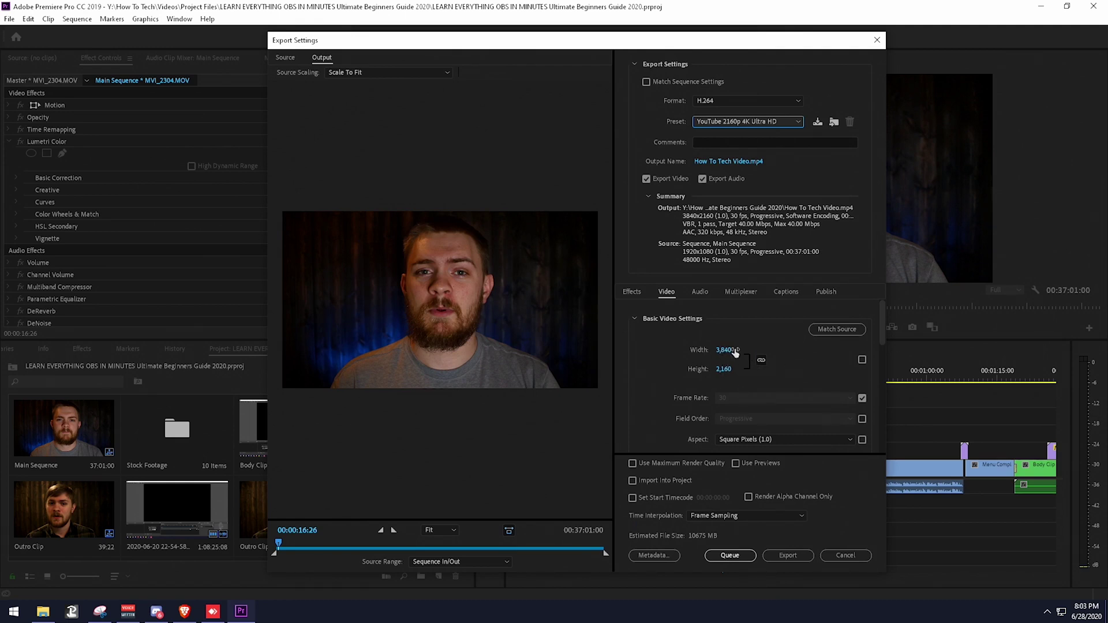
left_click(720, 349)
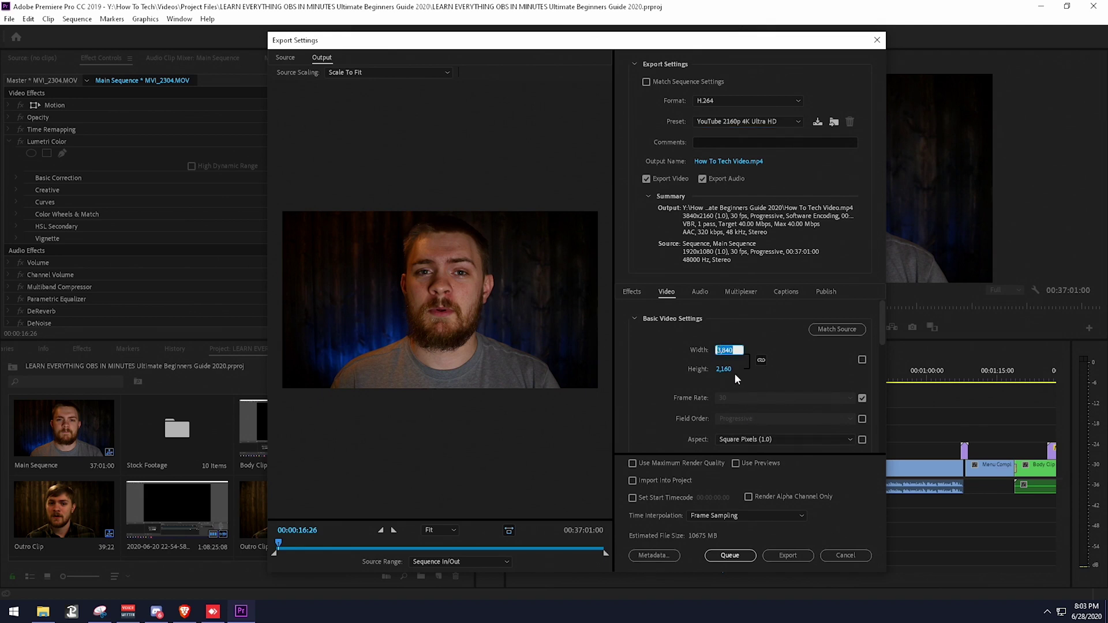
Enter width 2560 so the export frame size becomes 2560x1440
type("2560")
left_click(793, 361)
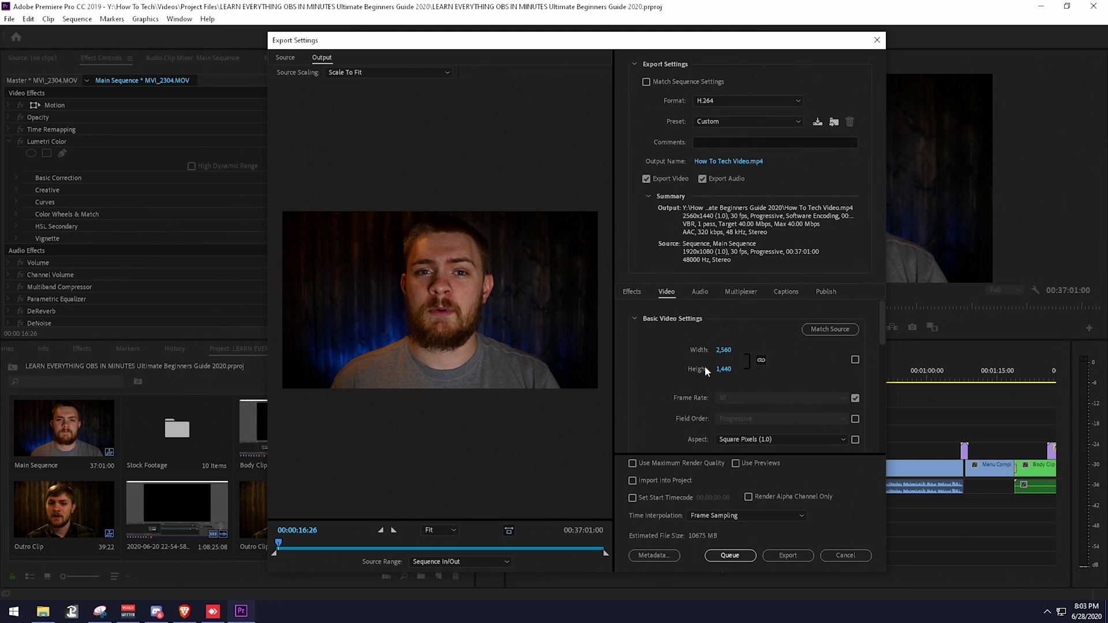
left_click_drag(881, 334, 882, 344)
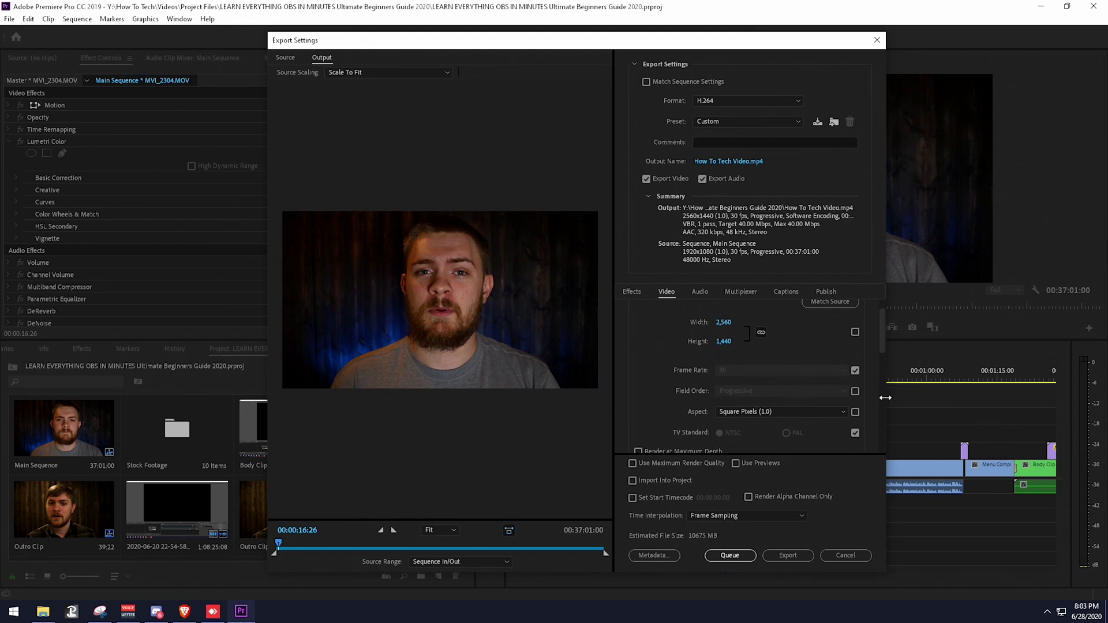
left_click(855, 371)
left_click(829, 369)
left_click(829, 368)
left_click(855, 371)
left_click_drag(881, 348, 882, 364)
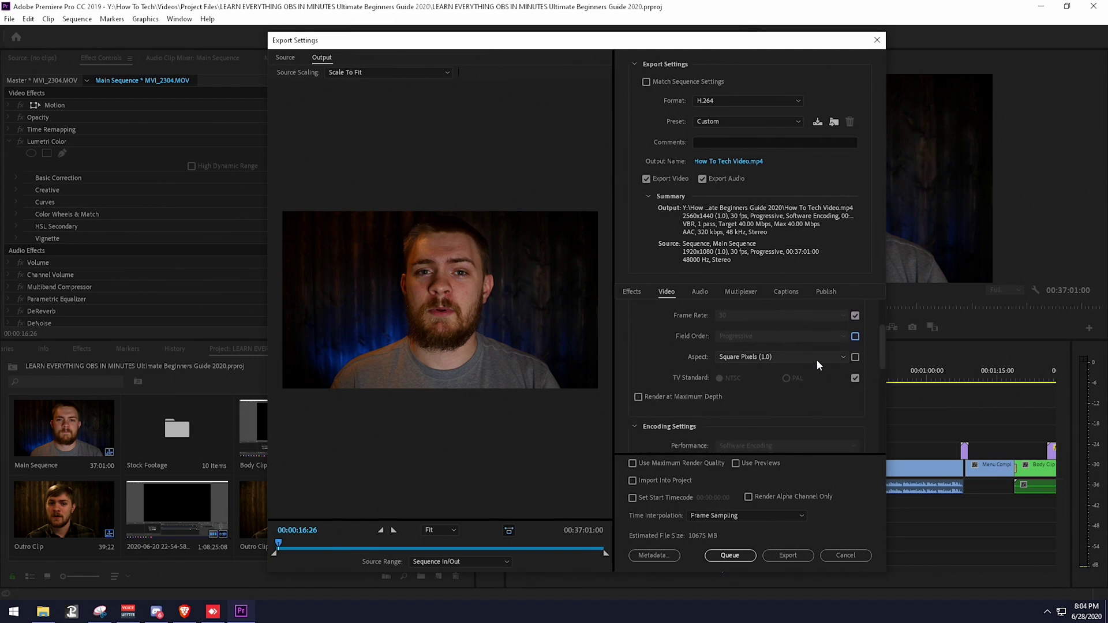
left_click_drag(883, 345, 884, 361)
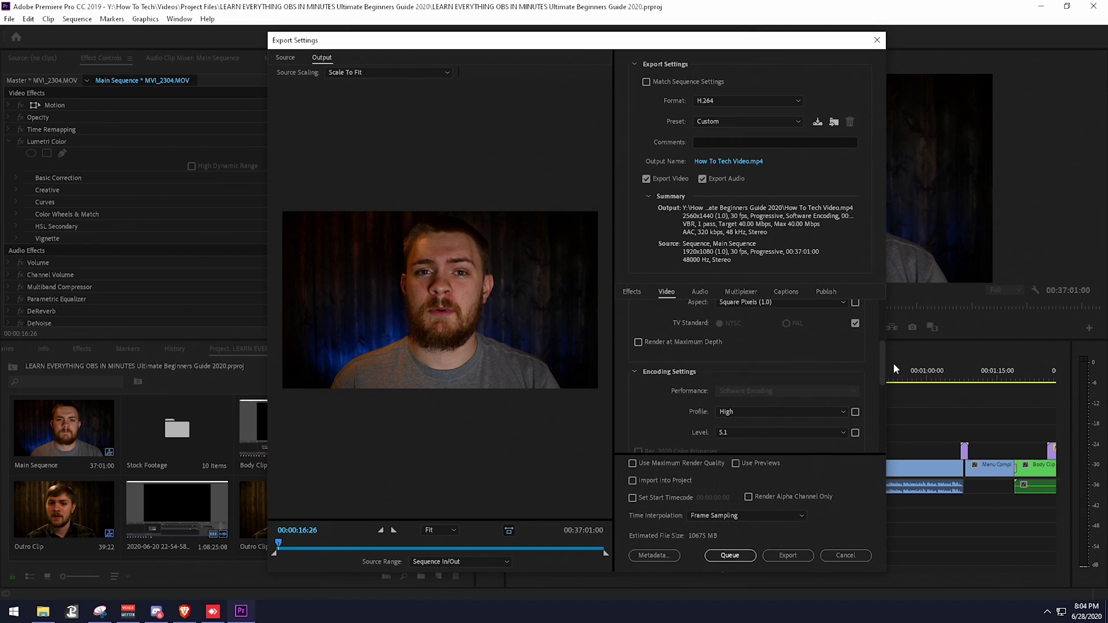
left_click_drag(883, 359, 890, 396)
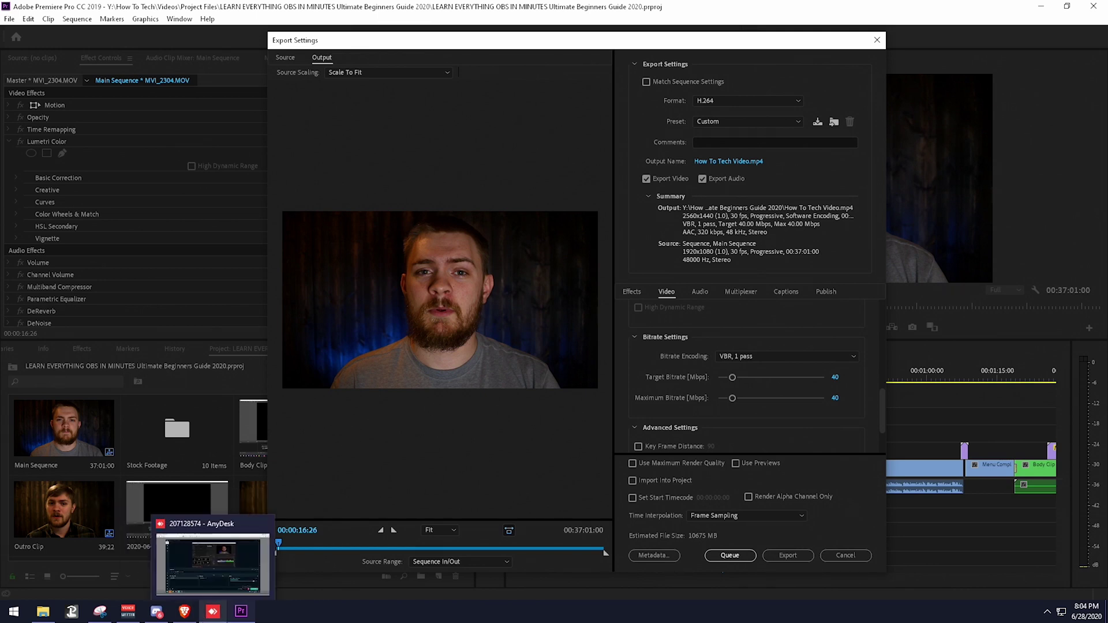
On the Recommended upload encoding page, highlight the 1440p bitrates: 16 Mbps SDR, 20 Mbps HDR
left_click(185, 611)
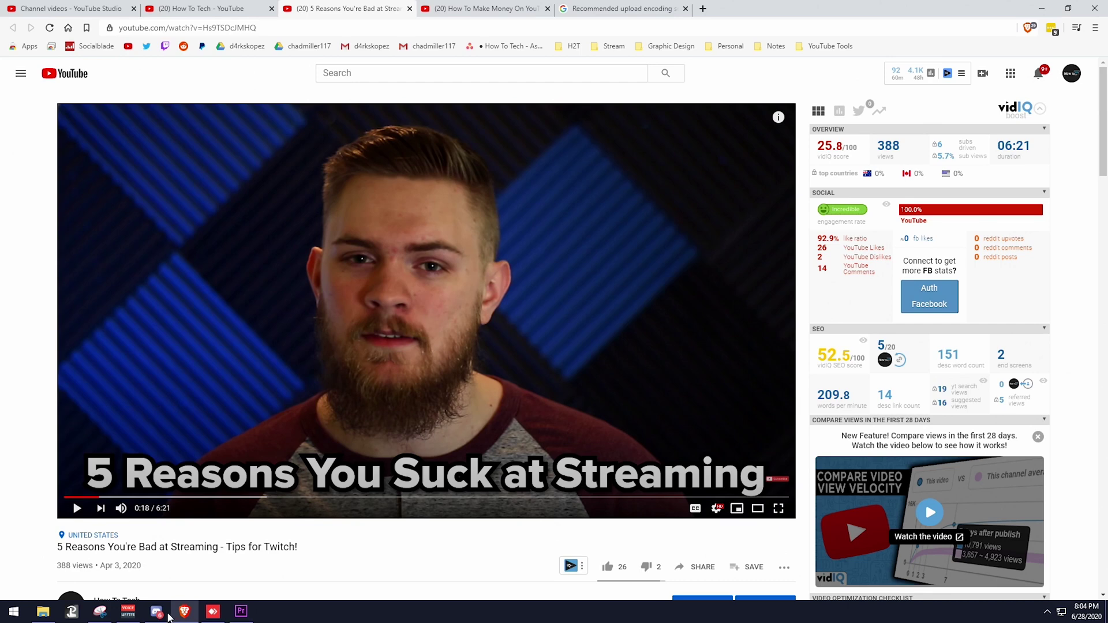
left_click(600, 9)
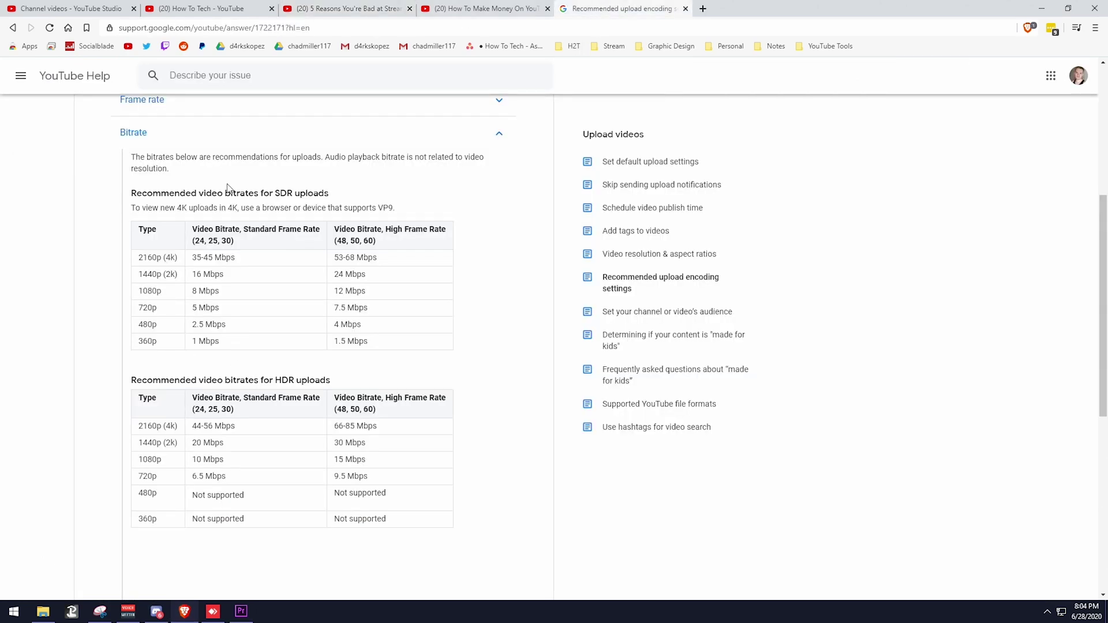
double_click(202, 275)
left_click(203, 279)
left_click_drag(202, 278, 196, 276)
left_click(212, 290)
left_click_drag(202, 276, 193, 276)
left_click_drag(201, 443, 192, 444)
left_click(347, 275)
left_click_drag(203, 275, 194, 275)
left_click(345, 445)
Set the VBR Target Bitrate to 16 Mbps and Maximum Bitrate to 20 Mbps
left_click(248, 617)
left_click(835, 379)
type("16")
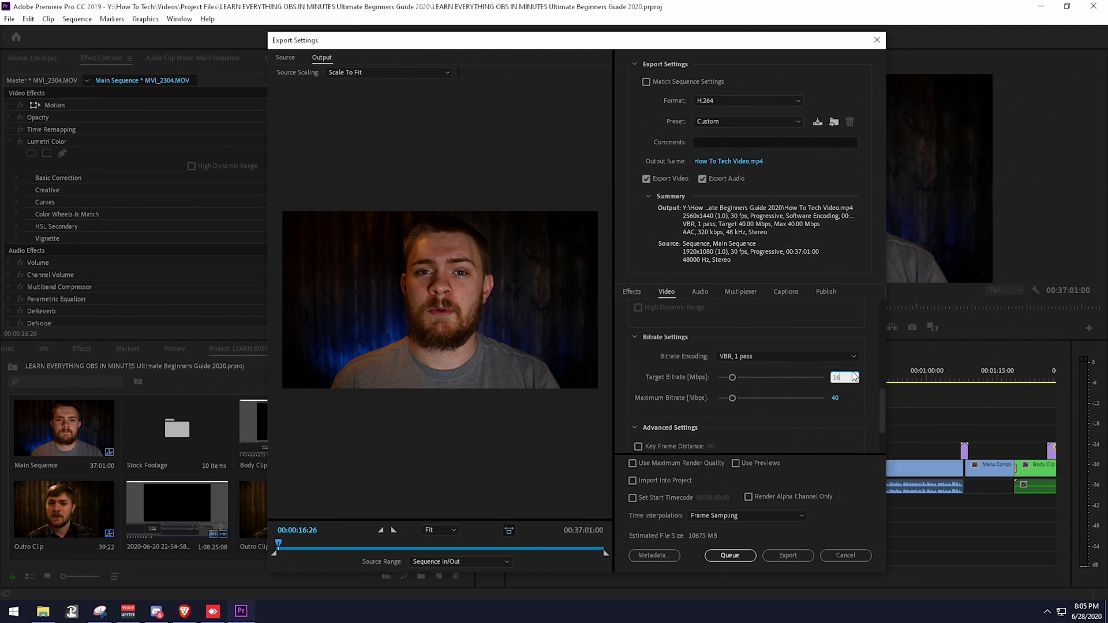
key("Return")
left_click(834, 398)
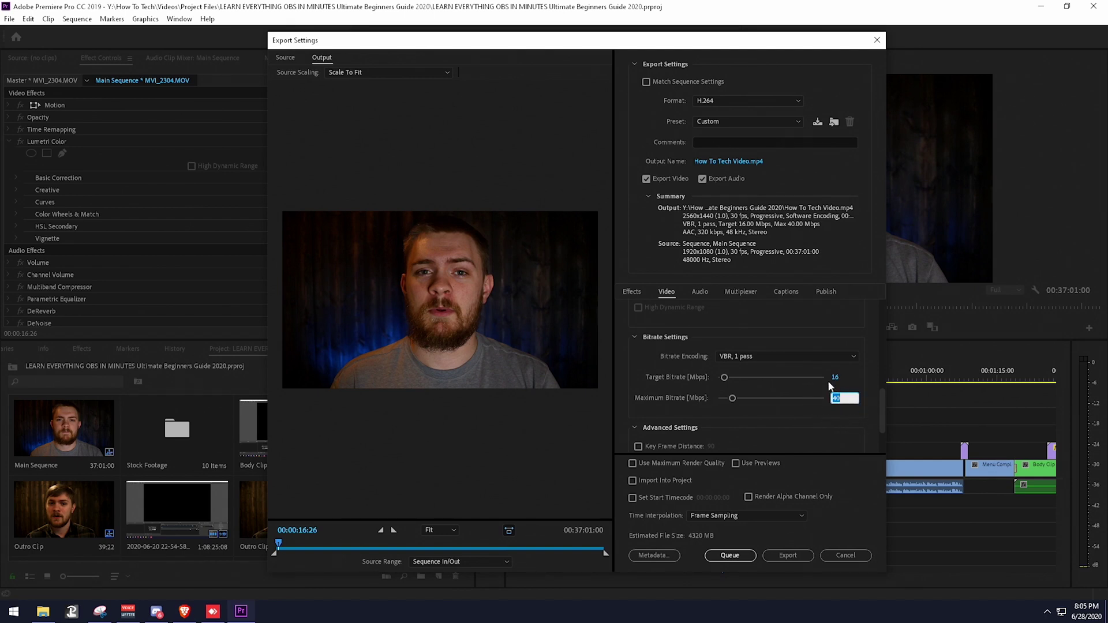
type("20")
key("Return")
left_click_drag(883, 408, 884, 414)
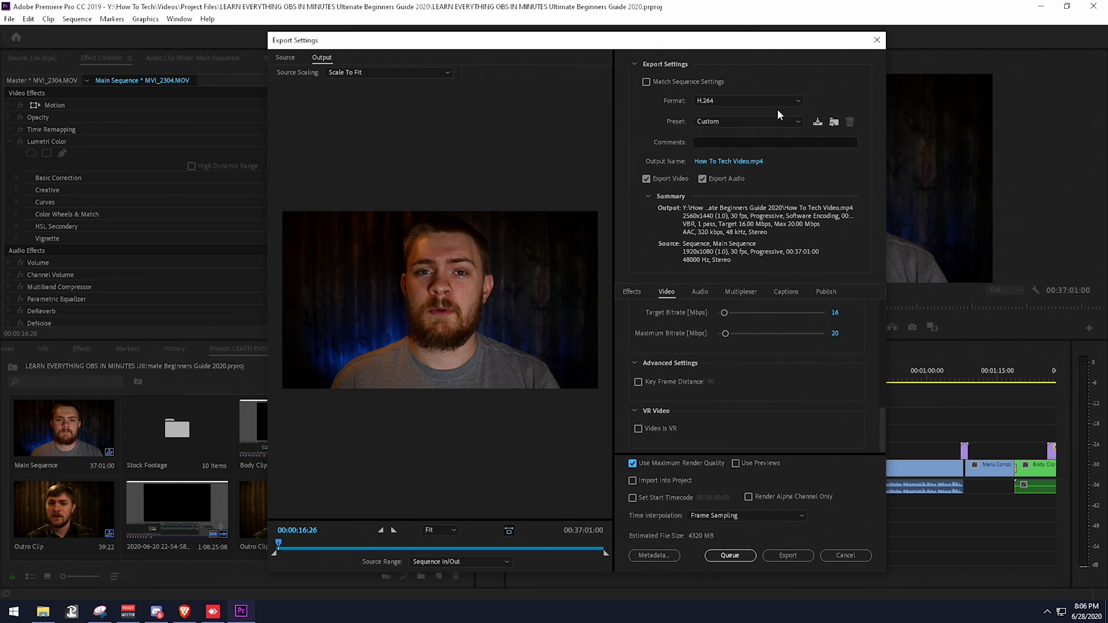
Create a new export preset and replace its default name with 'How To Tech Tutorial 1440p'
left_click(818, 123)
left_click(555, 293)
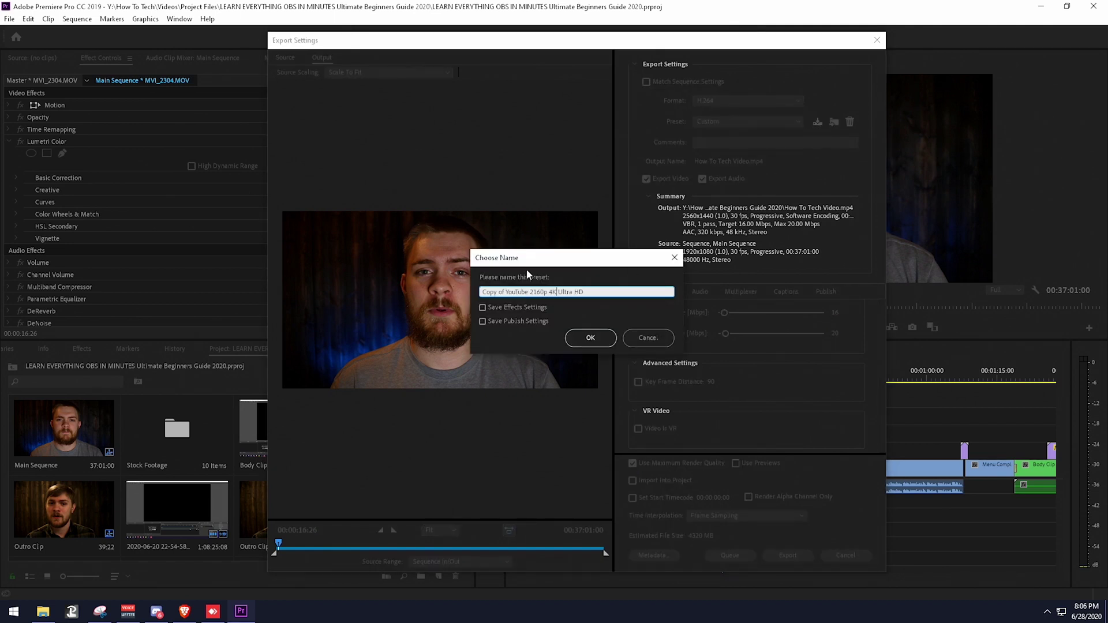
left_click_drag(603, 292, 424, 299)
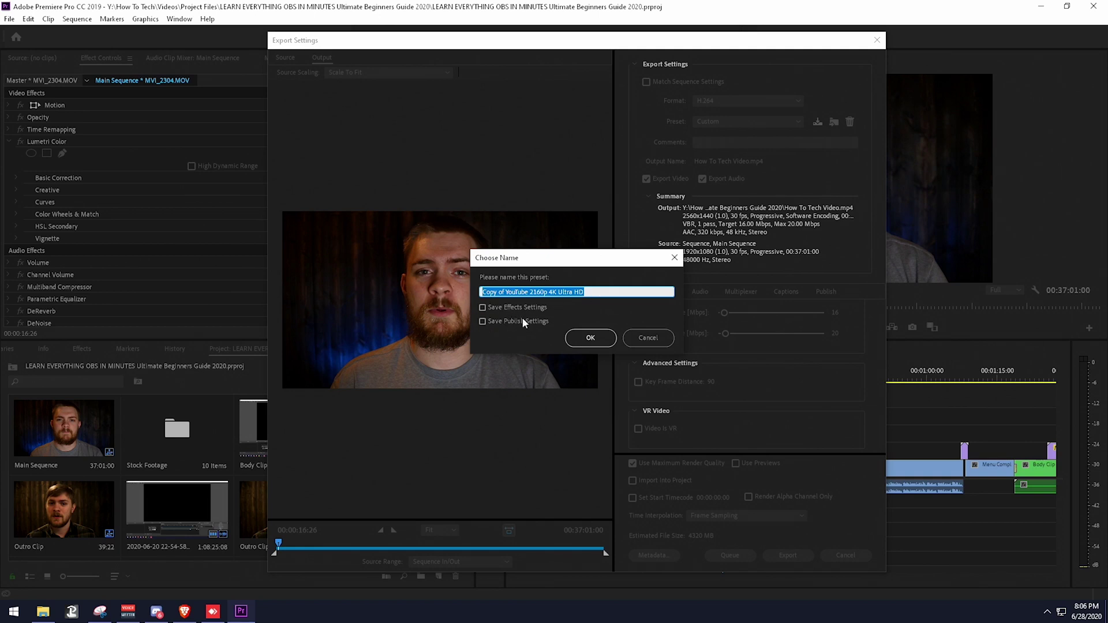
left_click_drag(606, 293, 242, 283)
type("Y")
type("o")
key("BackSpace")
key("BackSpace")
type("How To Tech Tur")
type("orial")
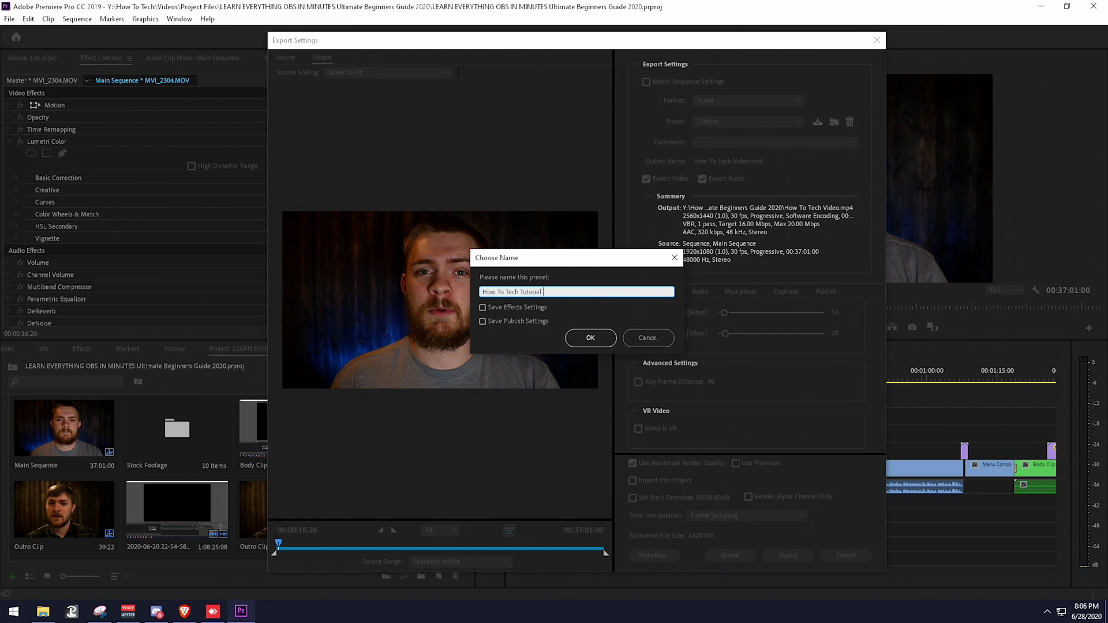
type(" 1440p")
Confirm the 'How To Tech Tutorial 1440p' preset name and verify it appears in the Preset list
left_click(591, 337)
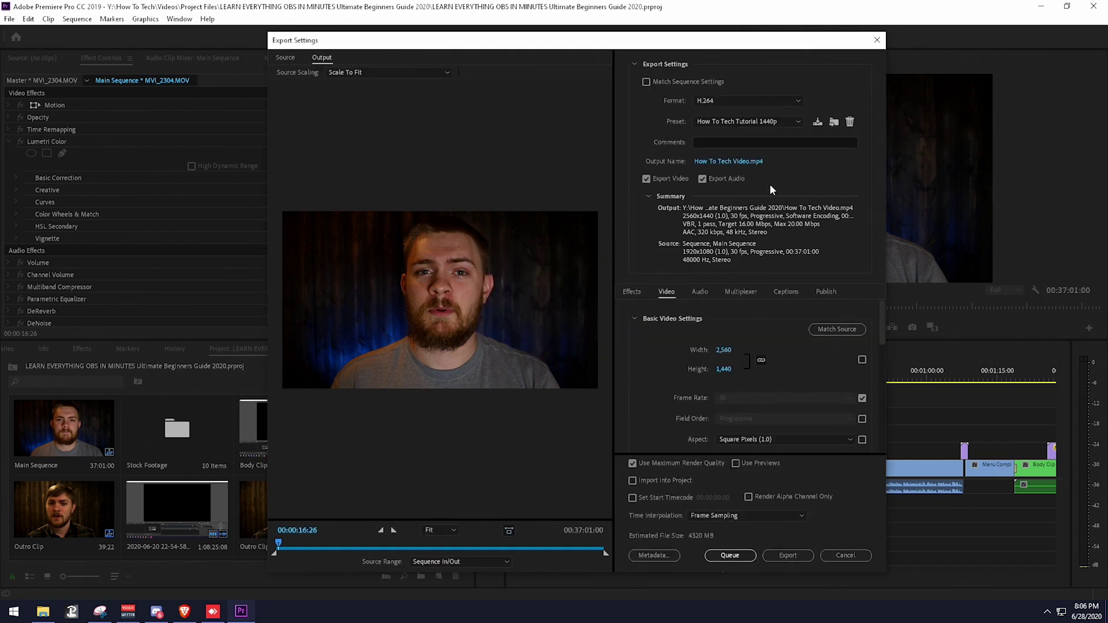
left_click(737, 121)
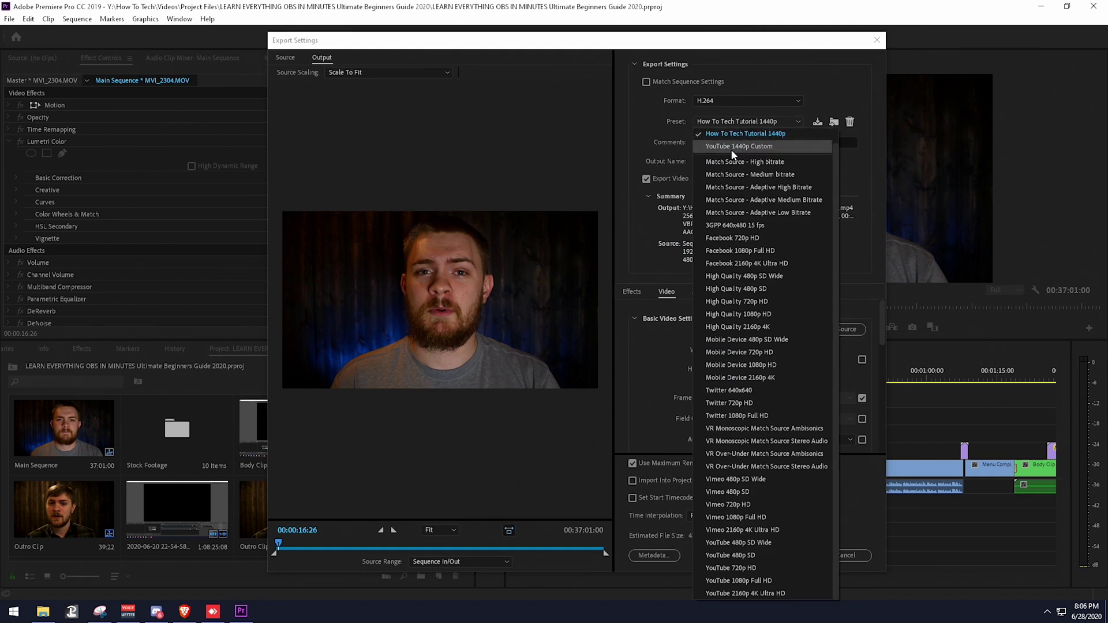
left_click(744, 135)
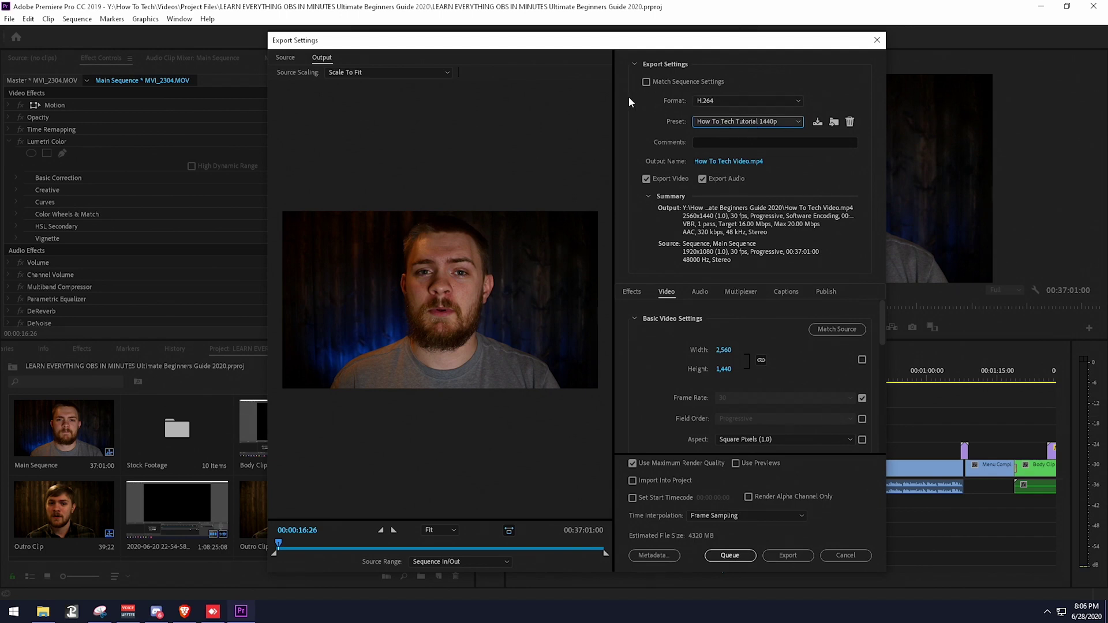
left_click(720, 121)
left_click(731, 138)
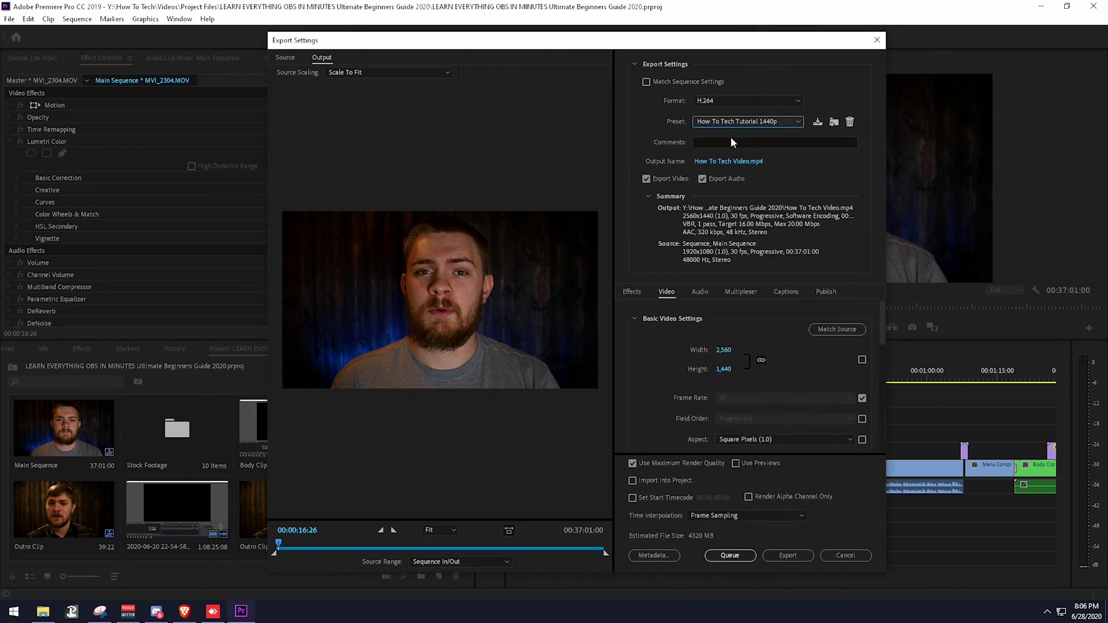